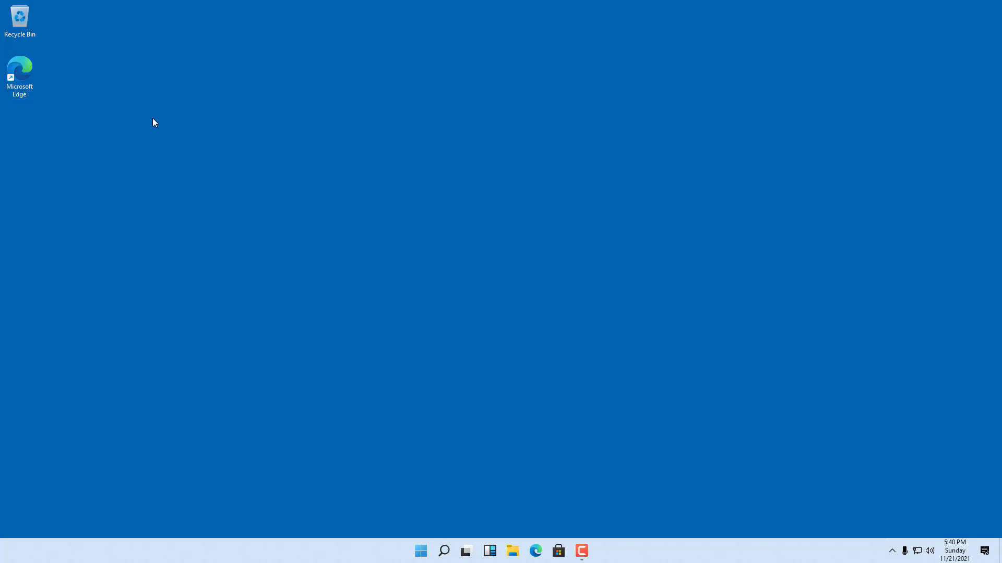
# Step: Rearrange the desktop icons, moving the Recycle Bin and Microsoft Edge around
pyautogui.moveTo(20, 19); pyautogui.dragTo(58, 50)
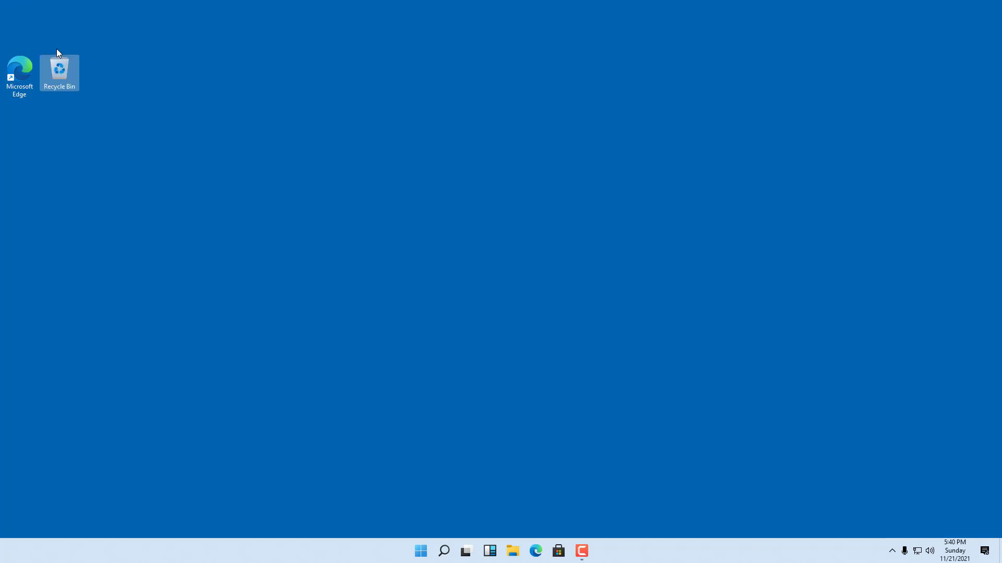
pyautogui.moveTo(29, 20); pyautogui.dragTo(30, 21)
pyautogui.moveTo(22, 73); pyautogui.dragTo(32, 74)
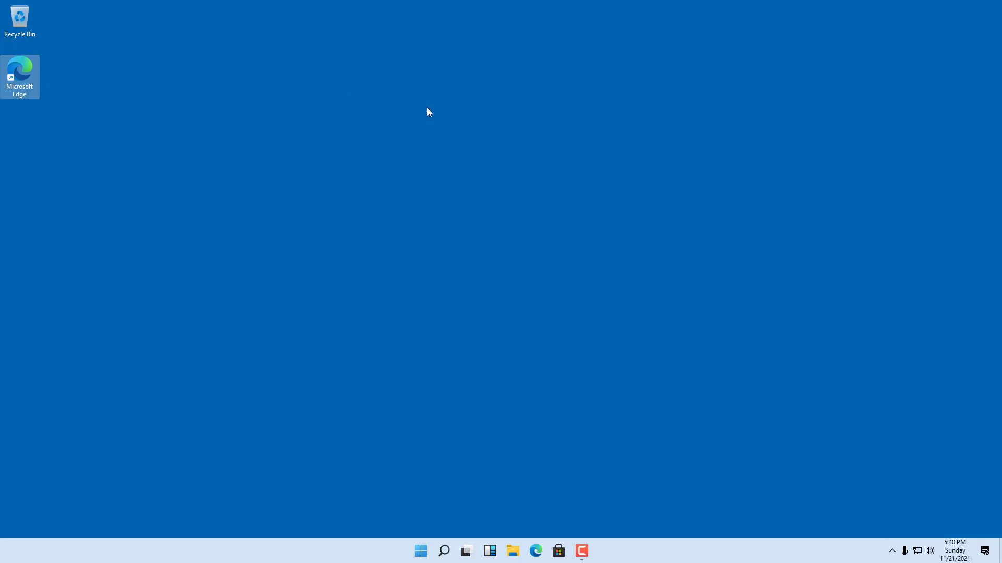
# Step: Open Personalize from the desktop context menu, close it, and dismiss the menu again
pyautogui.rightClick(365, 75)
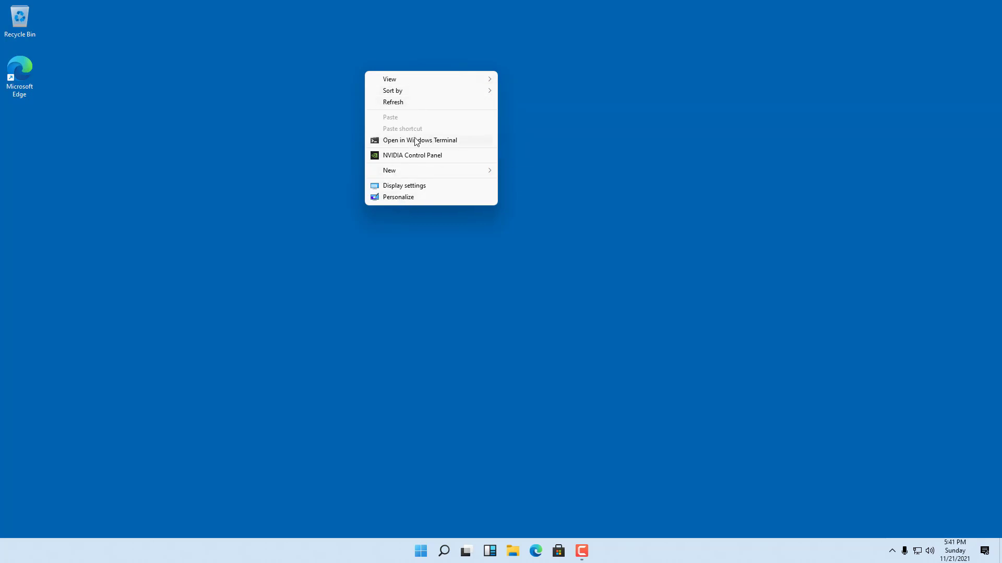
pyautogui.click(407, 197)
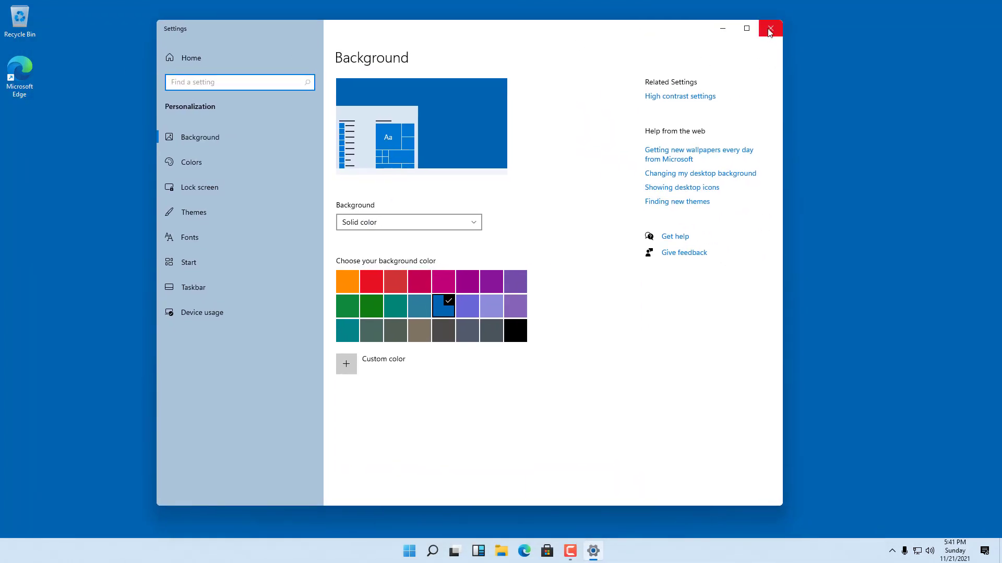
pyautogui.click(769, 32)
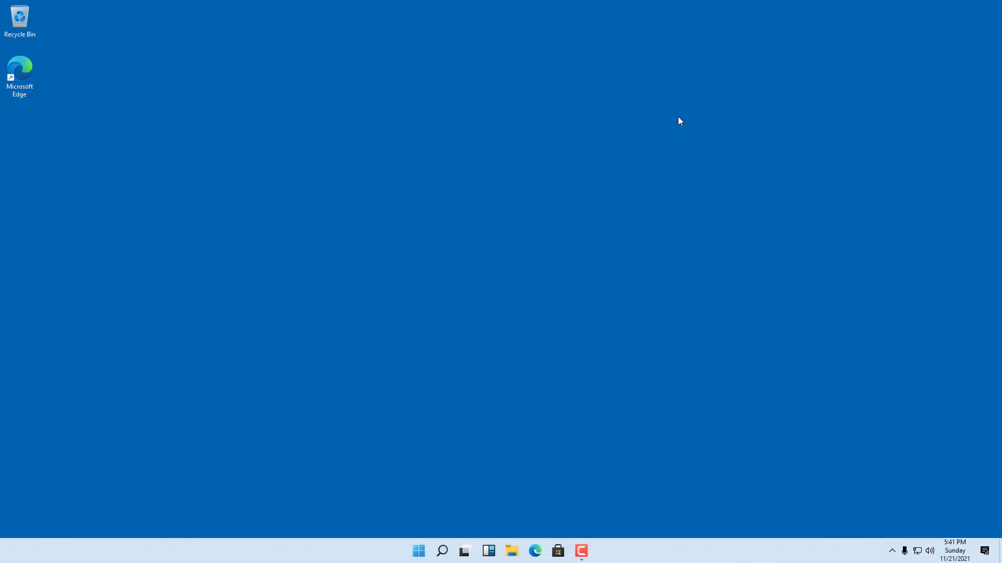
pyautogui.rightClick(406, 90)
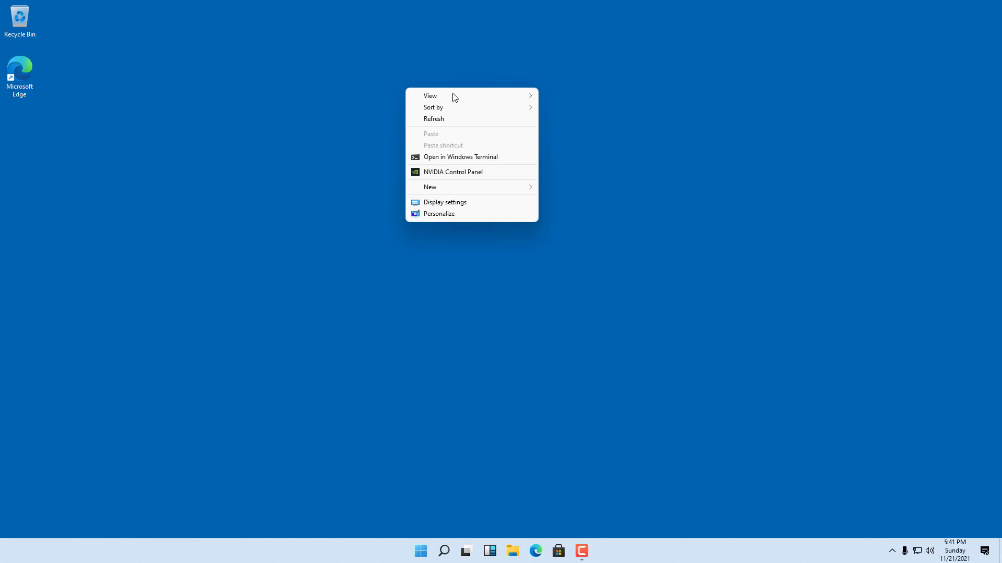
pyautogui.click(669, 155)
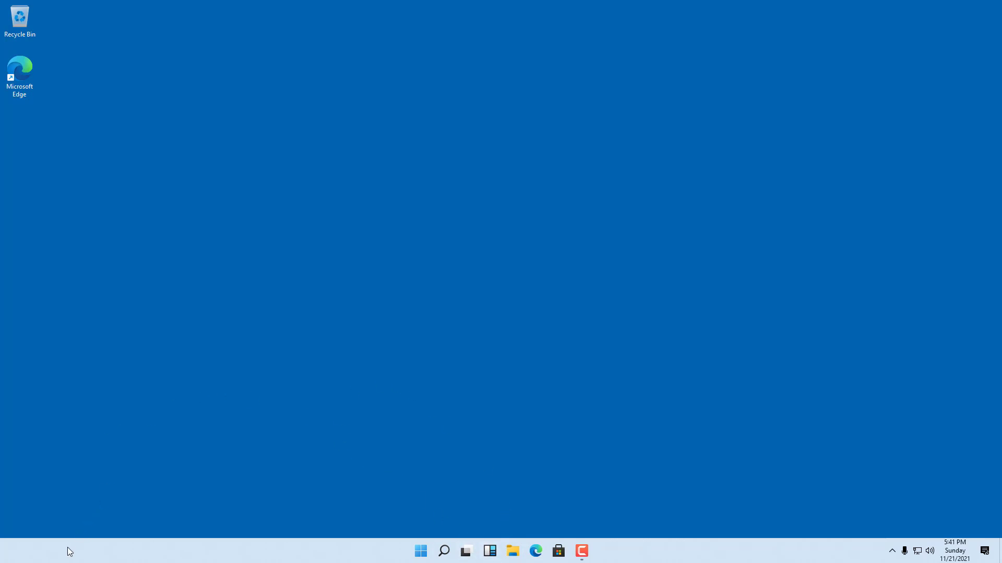
# Step: Browse Start's full Recommended list and power options, then bring up Windows Search
pyautogui.click(420, 553)
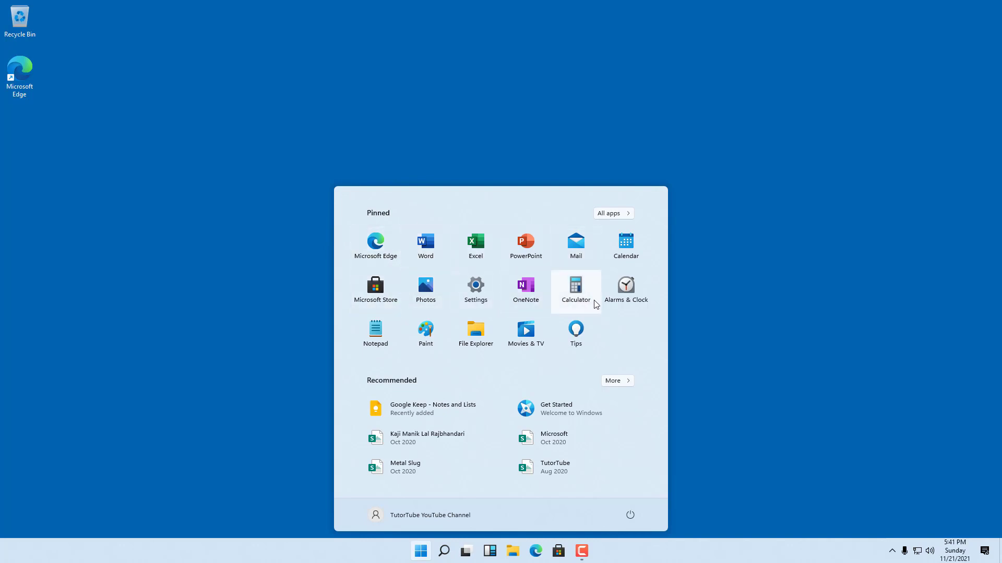
pyautogui.click(614, 381)
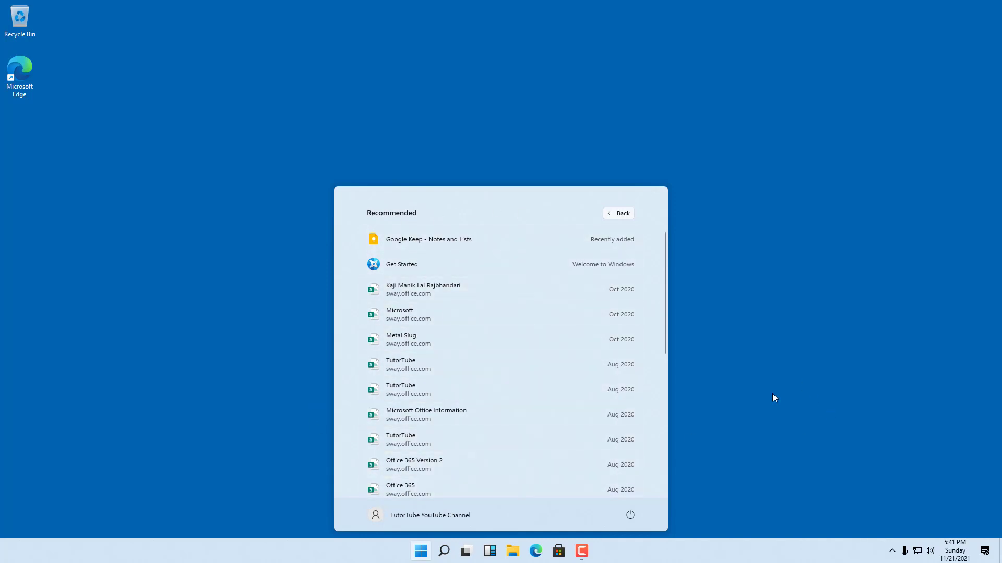
pyautogui.click(628, 516)
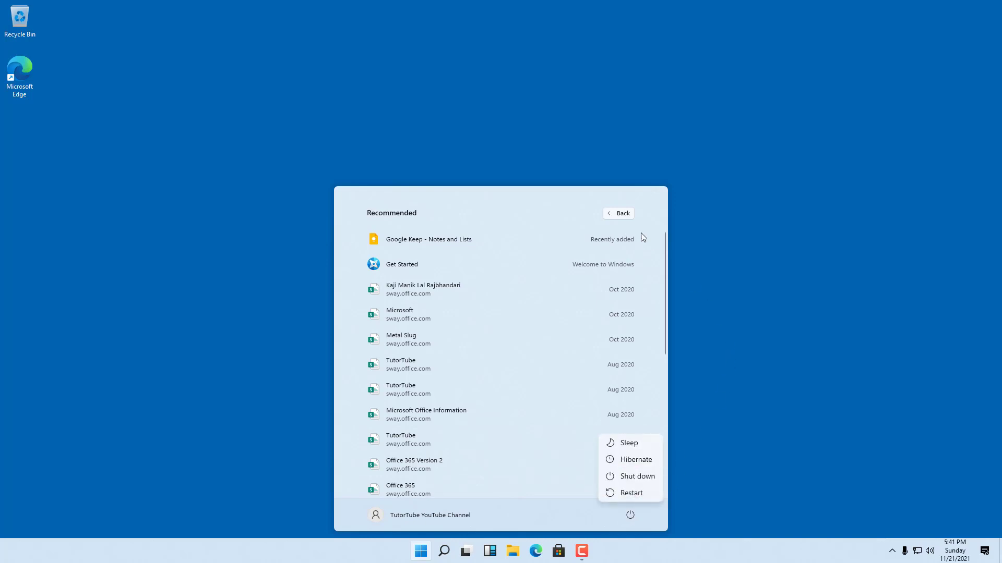
pyautogui.click(705, 215)
pyautogui.click(725, 216)
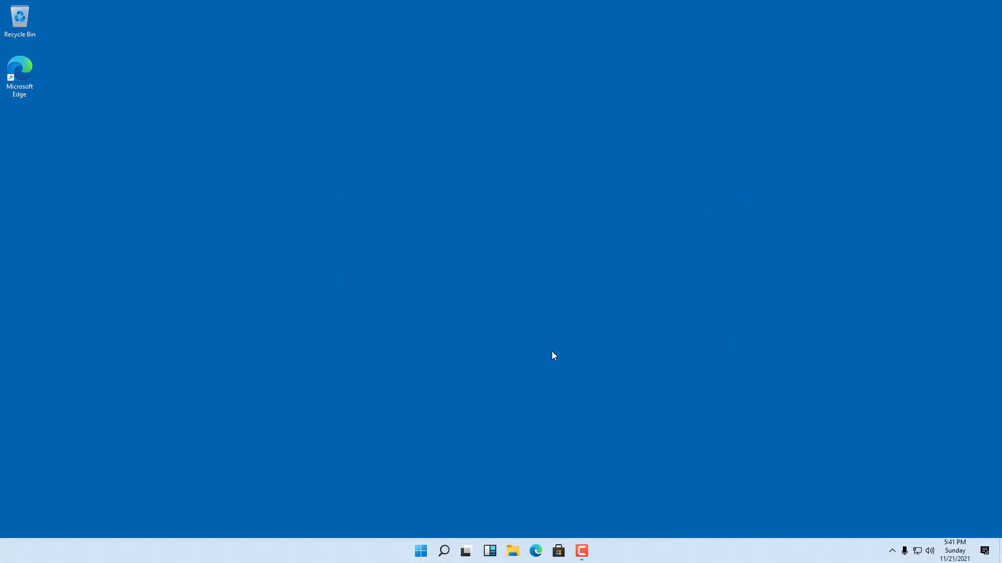
pyautogui.click(444, 551)
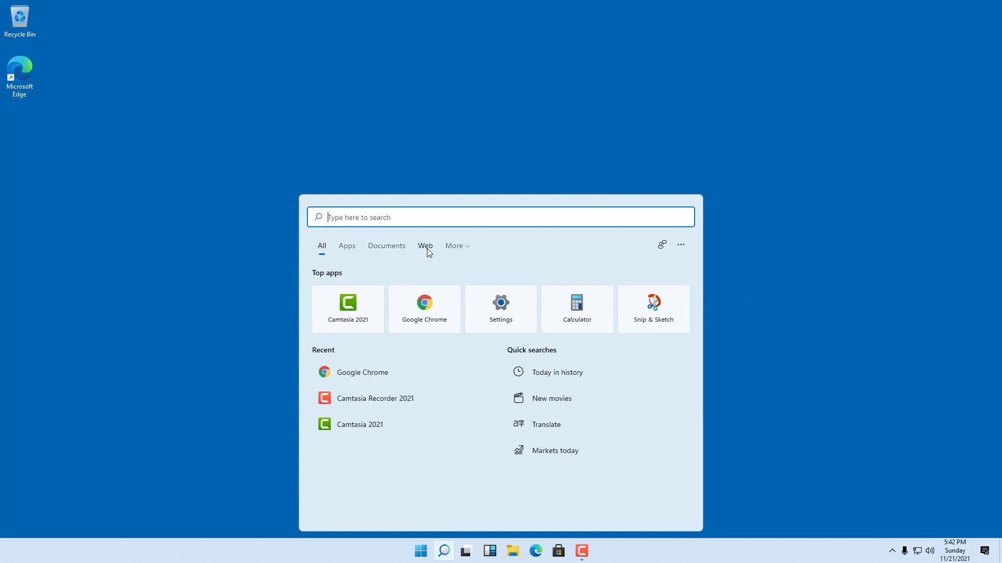
# Step: Close Search, then open and dismiss Task View and the Widgets board in turn
pyautogui.click(754, 238)
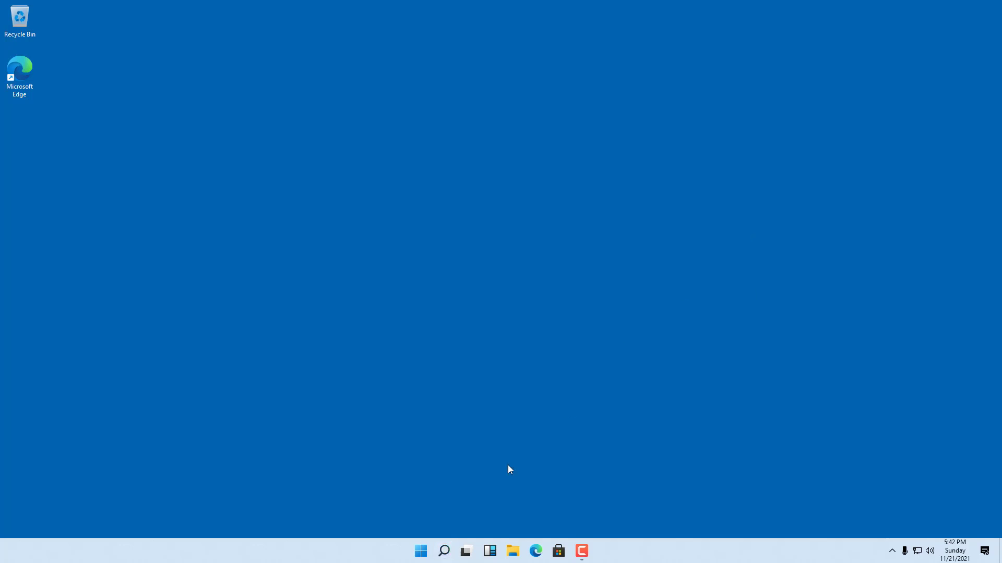
pyautogui.click(468, 555)
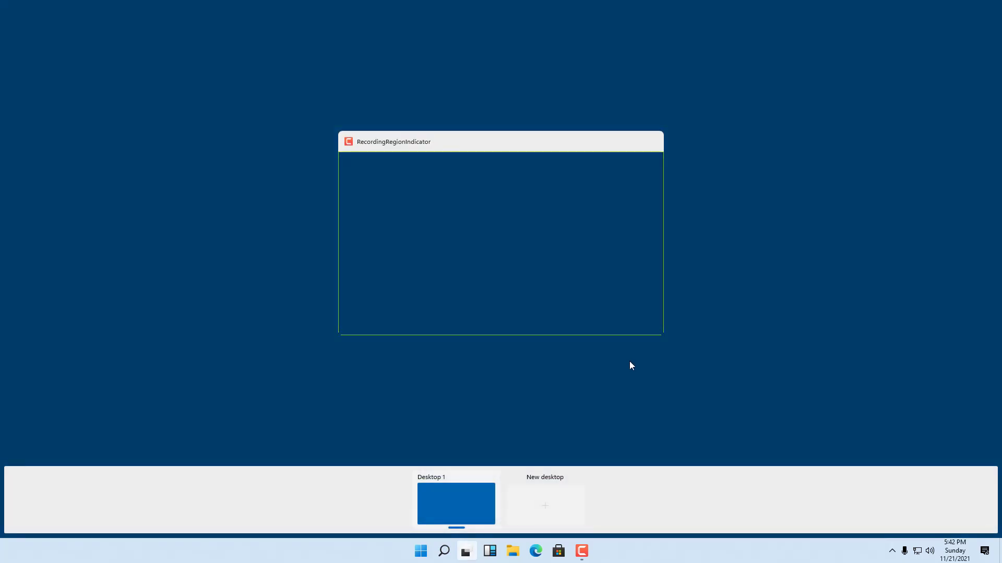
pyautogui.click(629, 362)
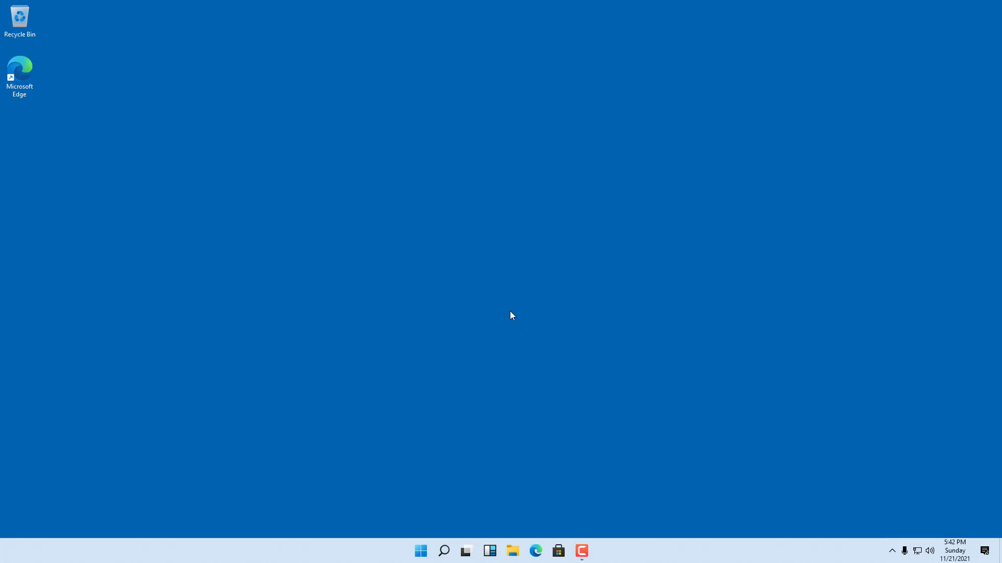
pyautogui.click(490, 552)
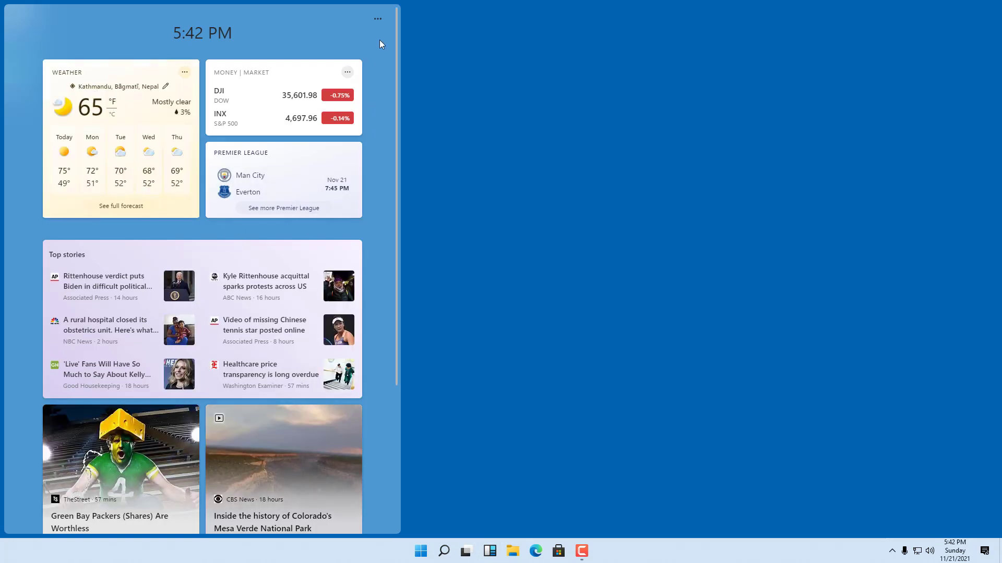
pyautogui.click(487, 32)
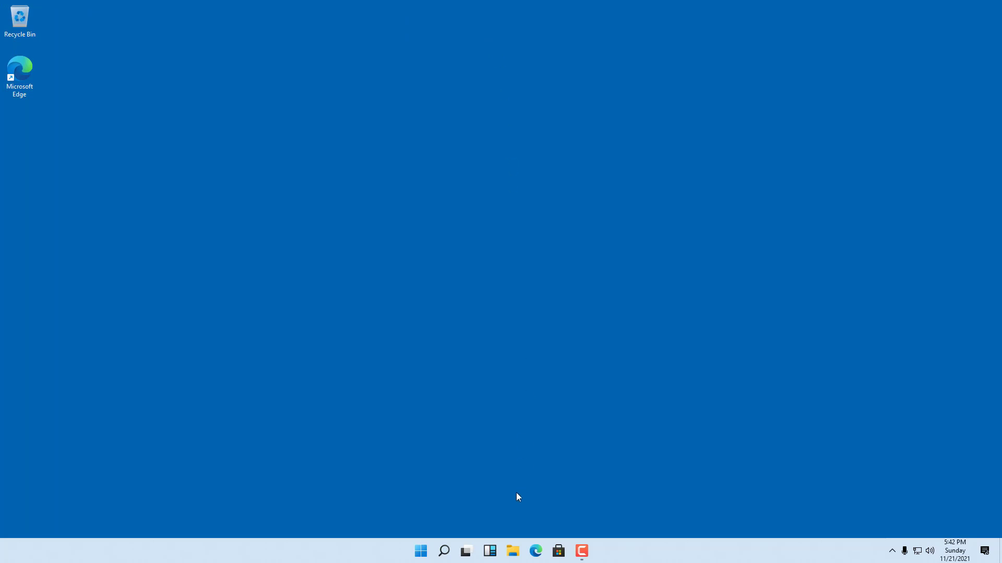
# Step: Launch File Explorer, shift its window left, and switch the ribbon to Share, then View
pyautogui.click(512, 552)
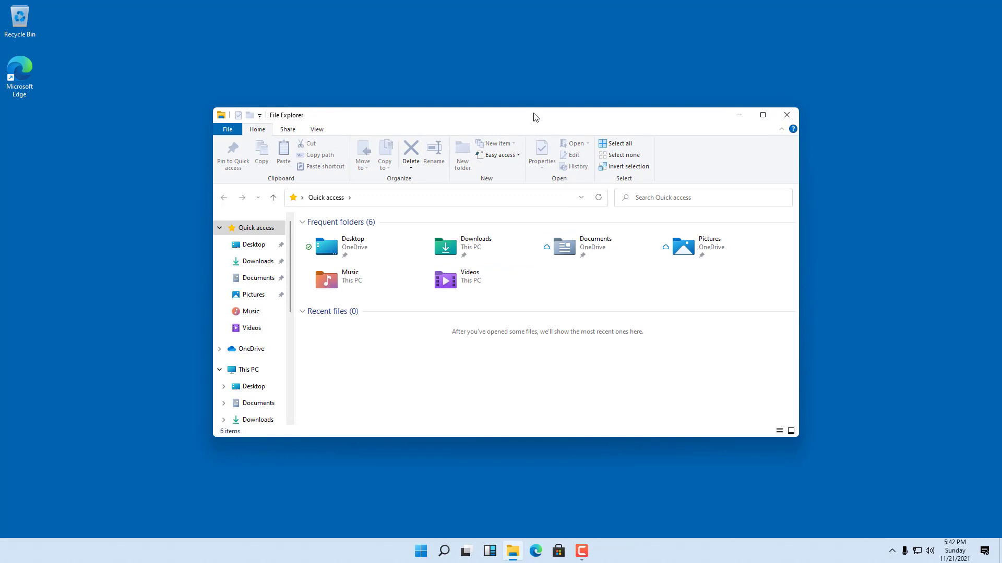
pyautogui.moveTo(533, 117); pyautogui.dragTo(471, 116)
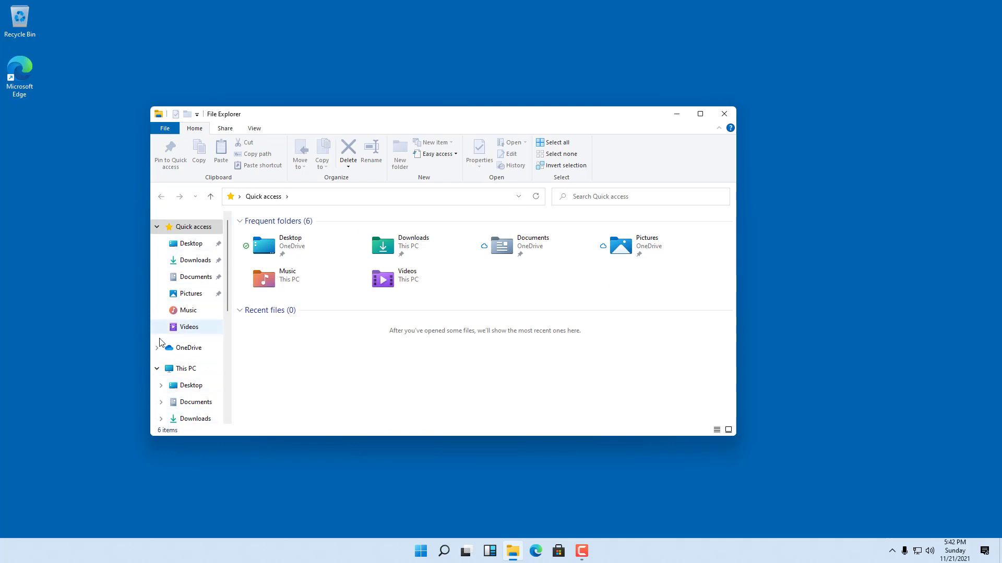
pyautogui.scroll(-3, 193, 375)
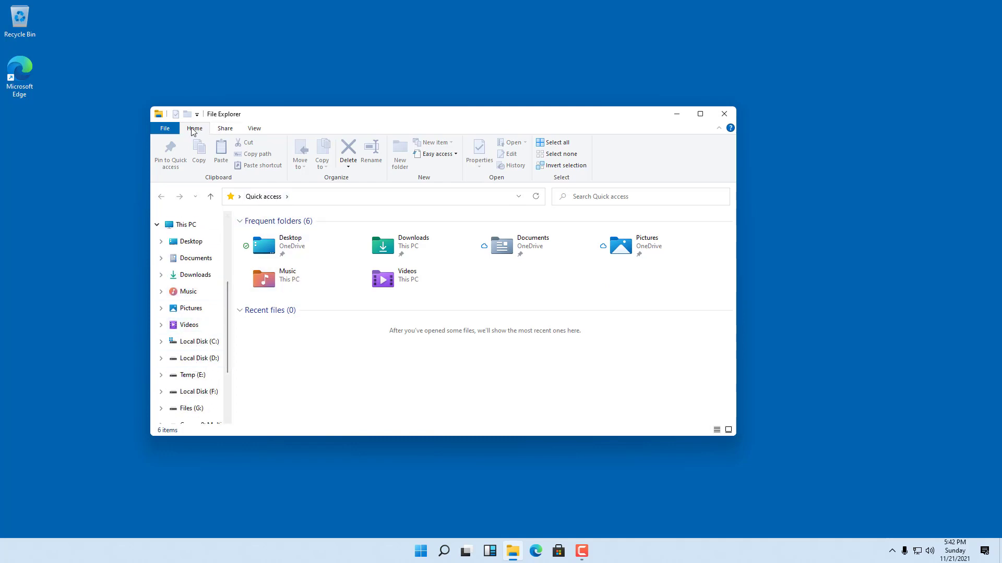
pyautogui.click(235, 131)
pyautogui.click(258, 130)
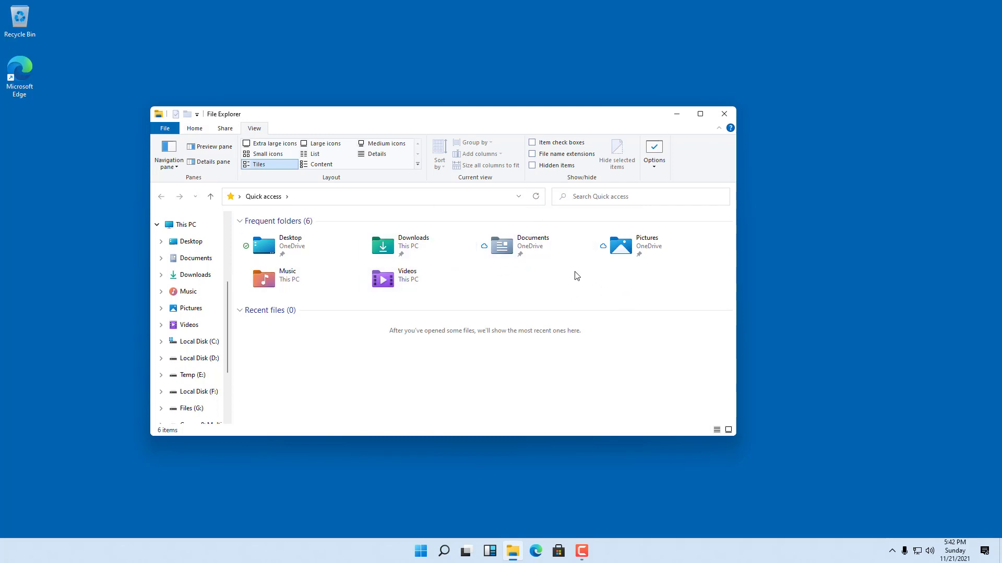
# Step: Navigate into Documents > Camtasia and check the Custom Production Presets 21.0 folder's options
pyautogui.rightClick(400, 249)
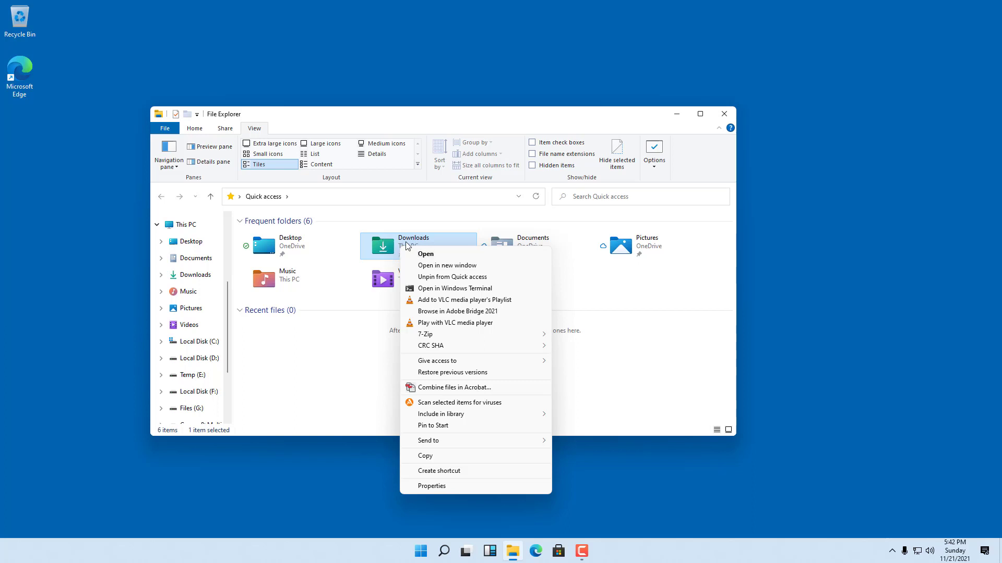
pyautogui.click(346, 280)
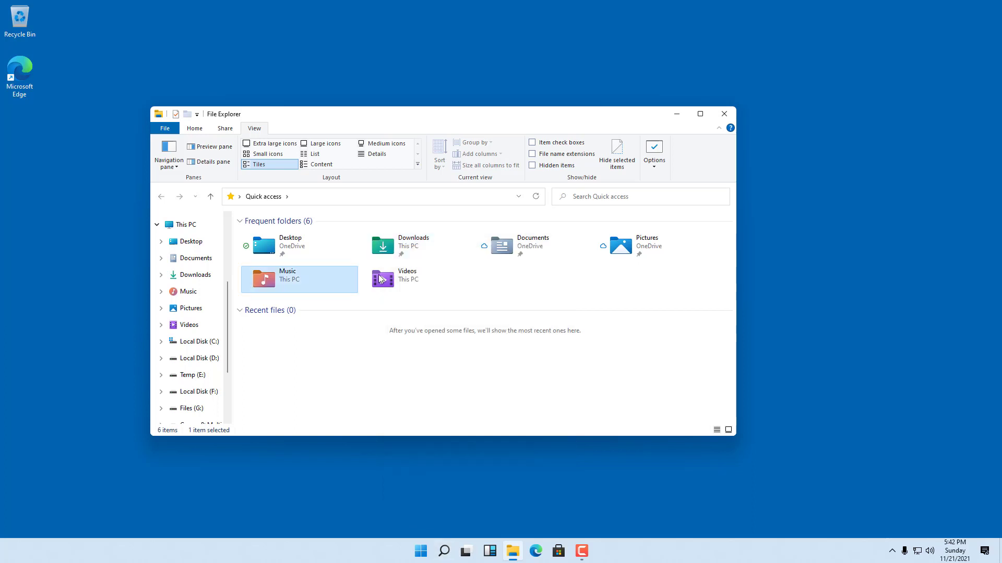
pyautogui.doubleClick(509, 247)
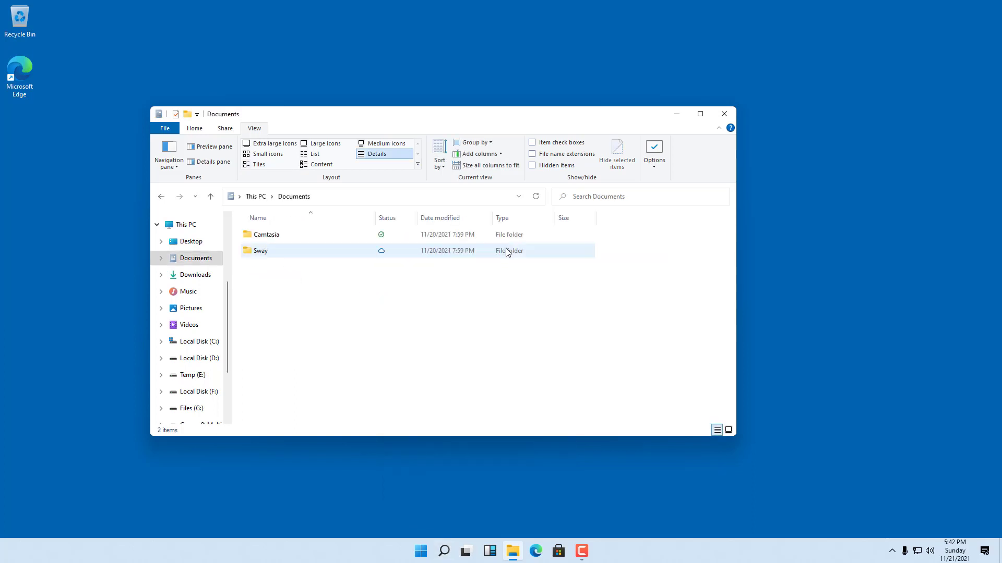
pyautogui.doubleClick(277, 237)
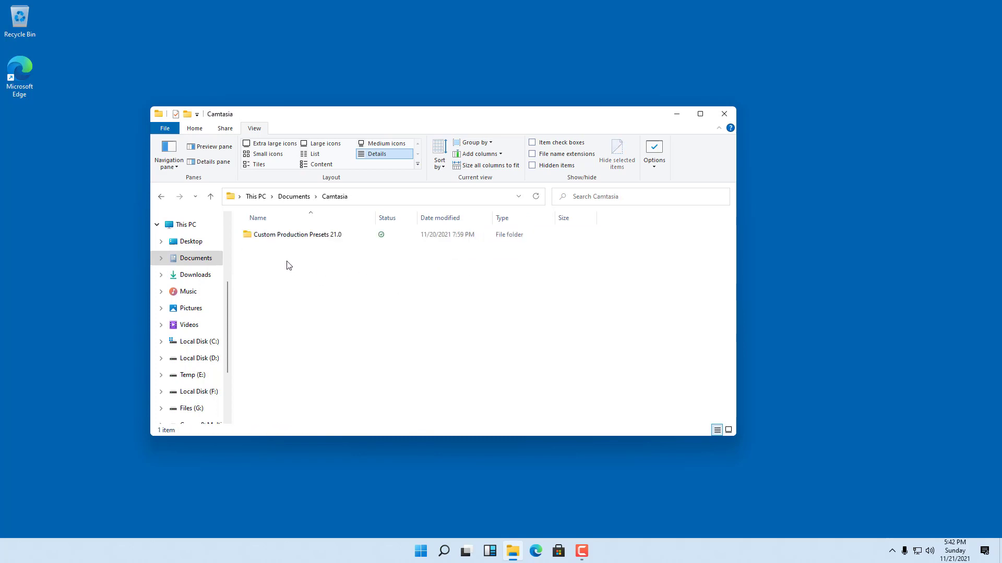
pyautogui.rightClick(318, 238)
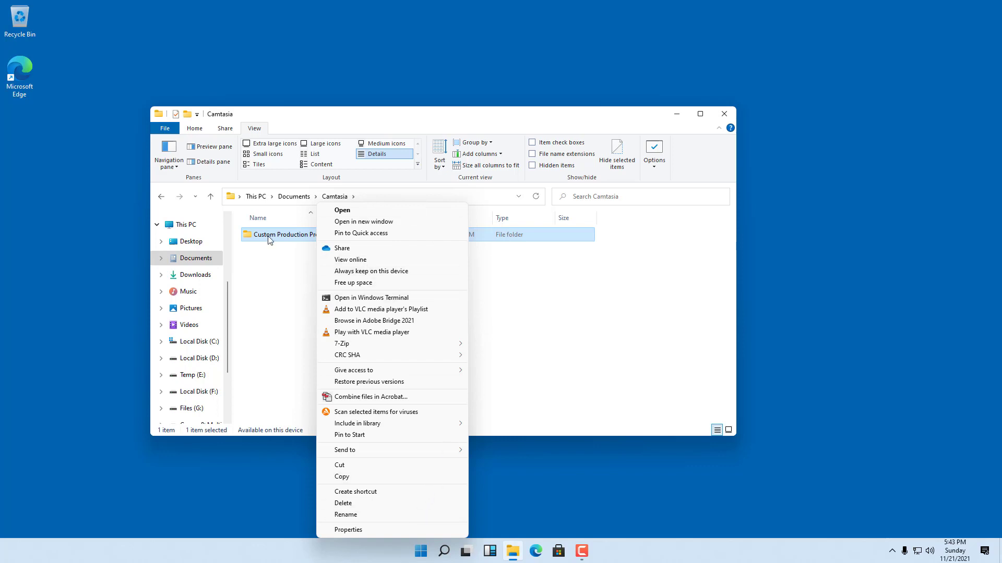
pyautogui.click(607, 376)
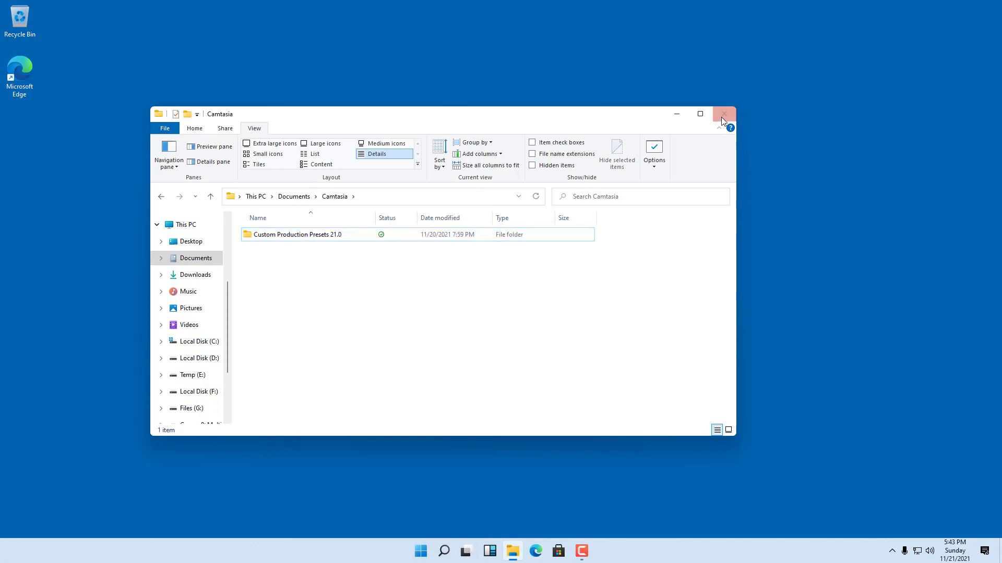
# Step: Close Explorer, peek at hidden tray icons, and open notifications with Quick actions expanded
pyautogui.click(724, 115)
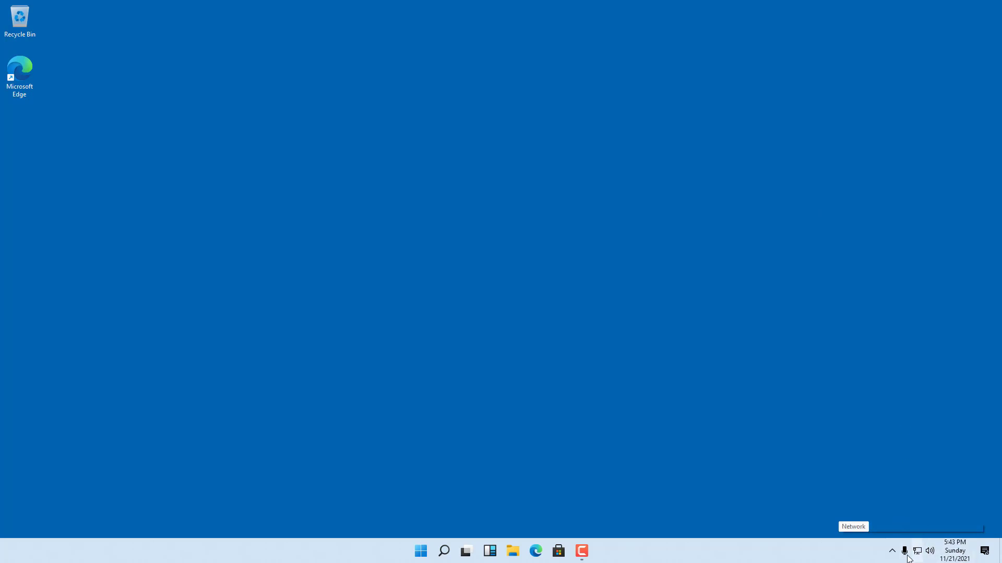
pyautogui.click(891, 553)
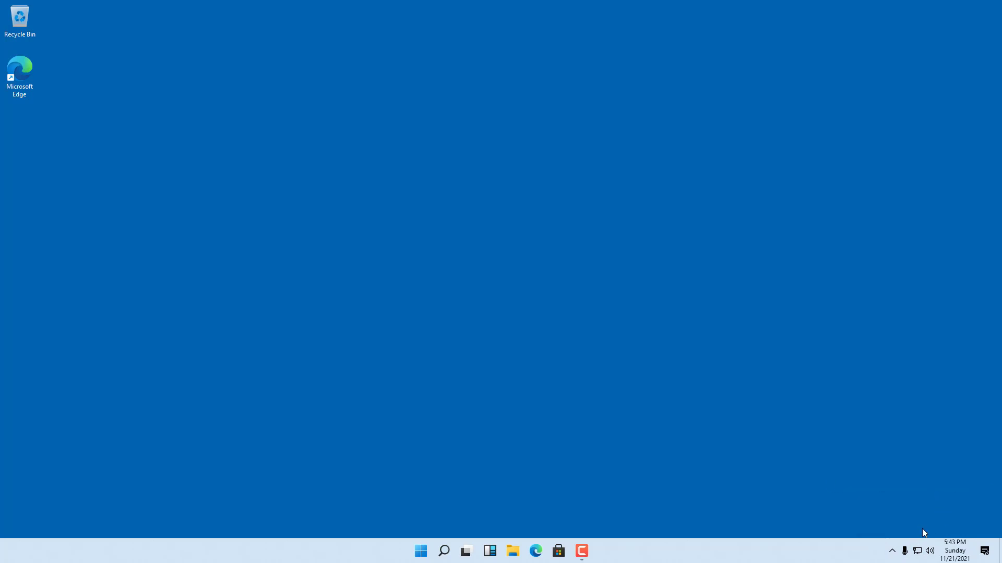
pyautogui.click(985, 552)
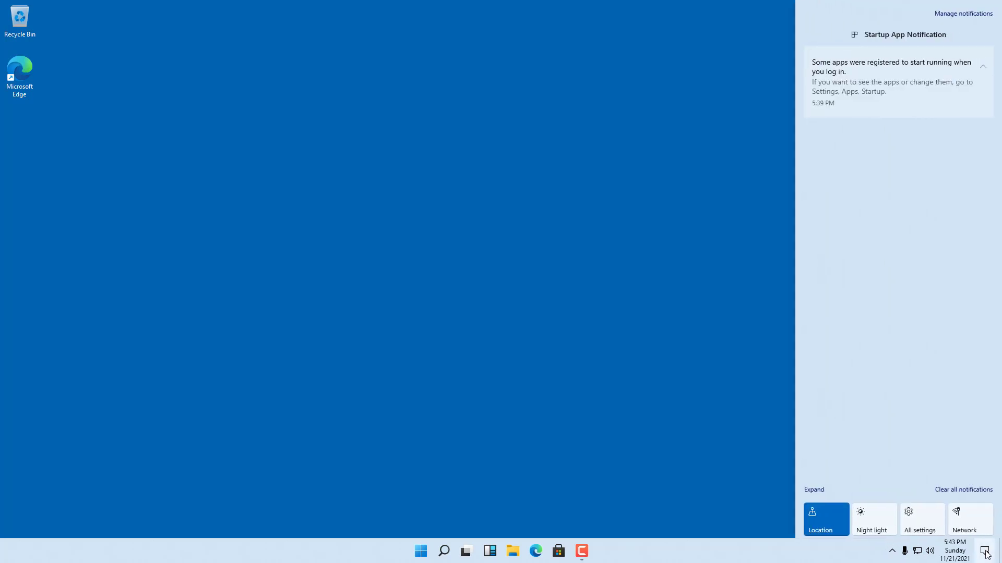
pyautogui.click(815, 490)
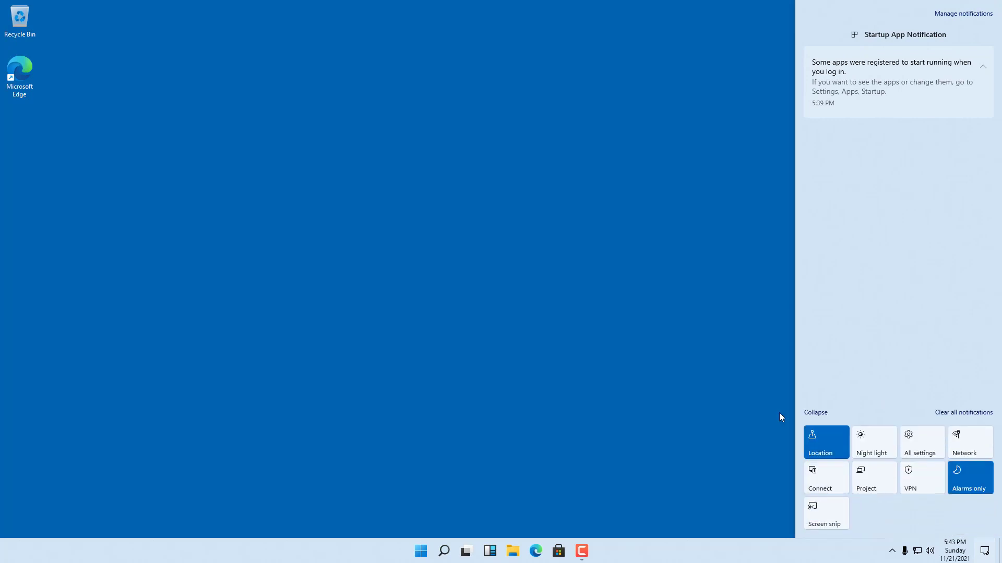